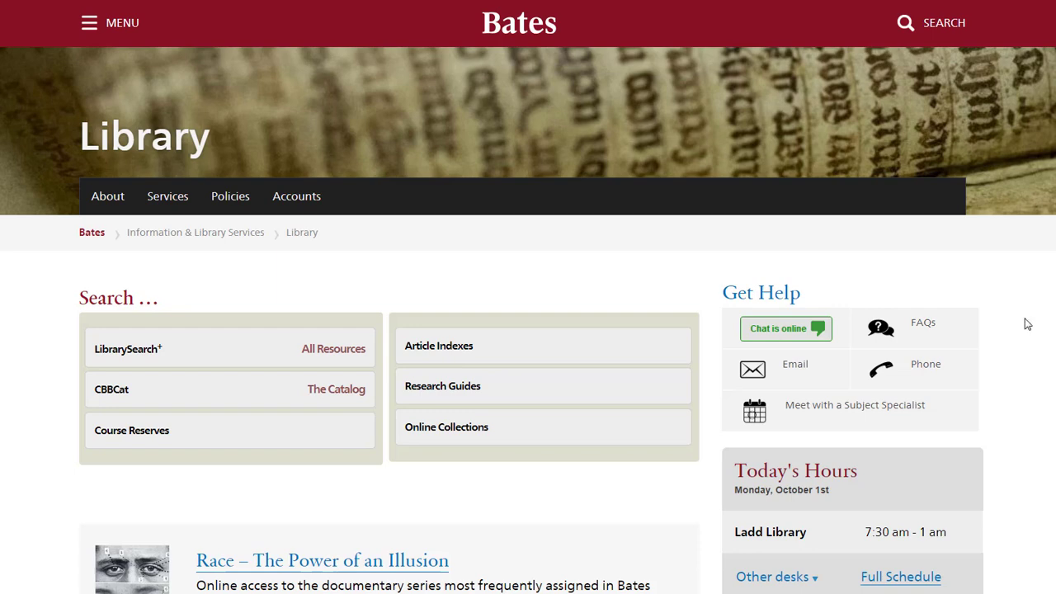
- Browse the library's Article Indexes and open the Chemistry 107 guide's Tips for Finding a Specific Article
{"action": "left_click", "coordinate": [441, 353]}
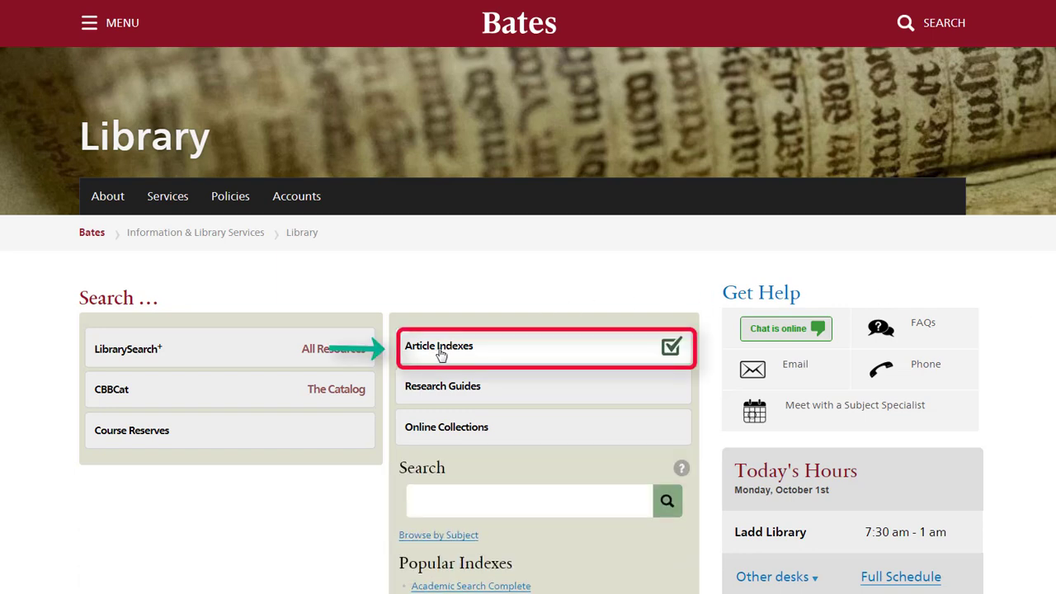
{"action": "scroll", "coordinate": [518, 459], "scroll_direction": "down", "scroll_amount": 2}
{"action": "scroll", "coordinate": [518, 459], "scroll_direction": "down", "scroll_amount": 1}
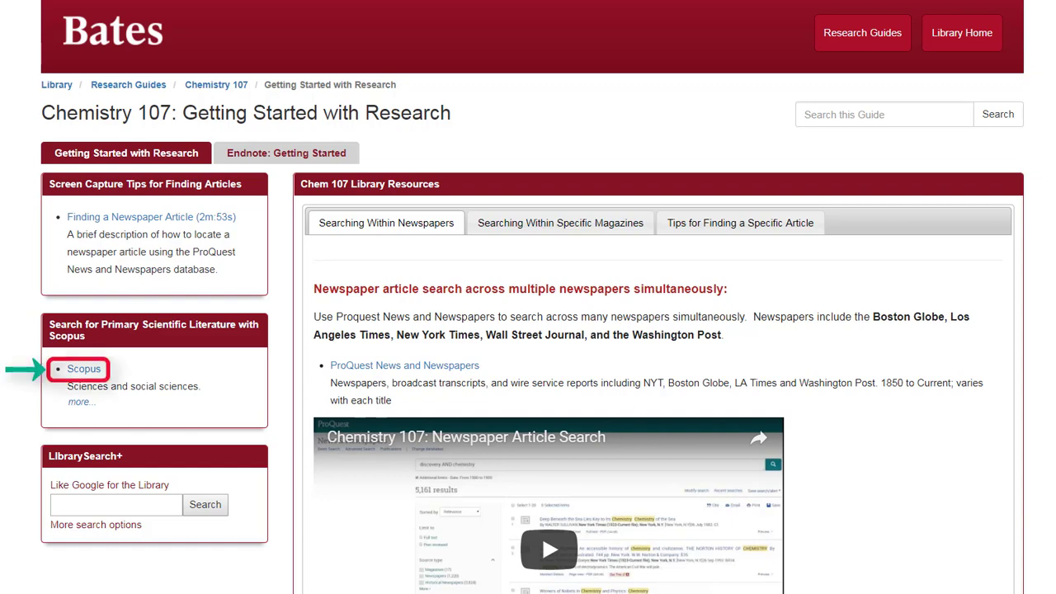
{"action": "left_click", "coordinate": [731, 231]}
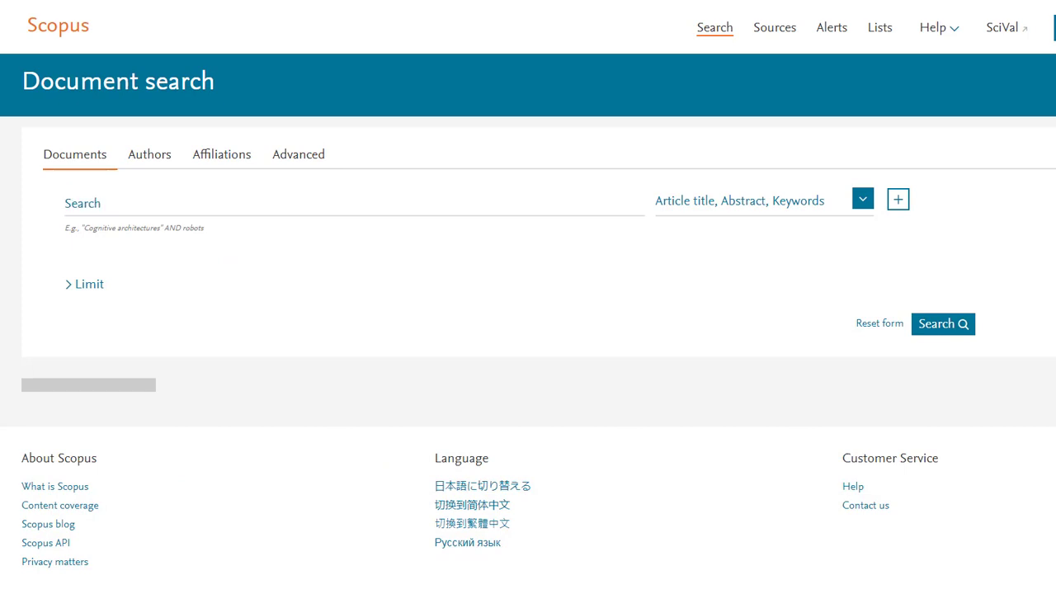
- Search Scopus documents by Article title for "Development of potent inhibitors of pyocyanin production in Pseudomonas aeruginosa"
{"action": "left_click", "coordinate": [413, 213]}
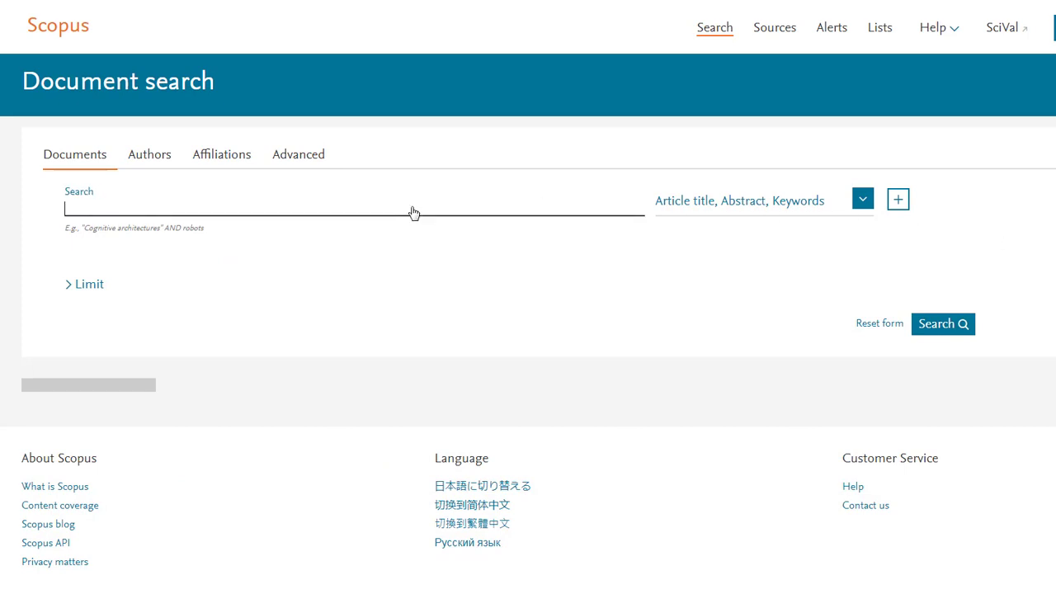
{"action": "type", "text": "deve"}
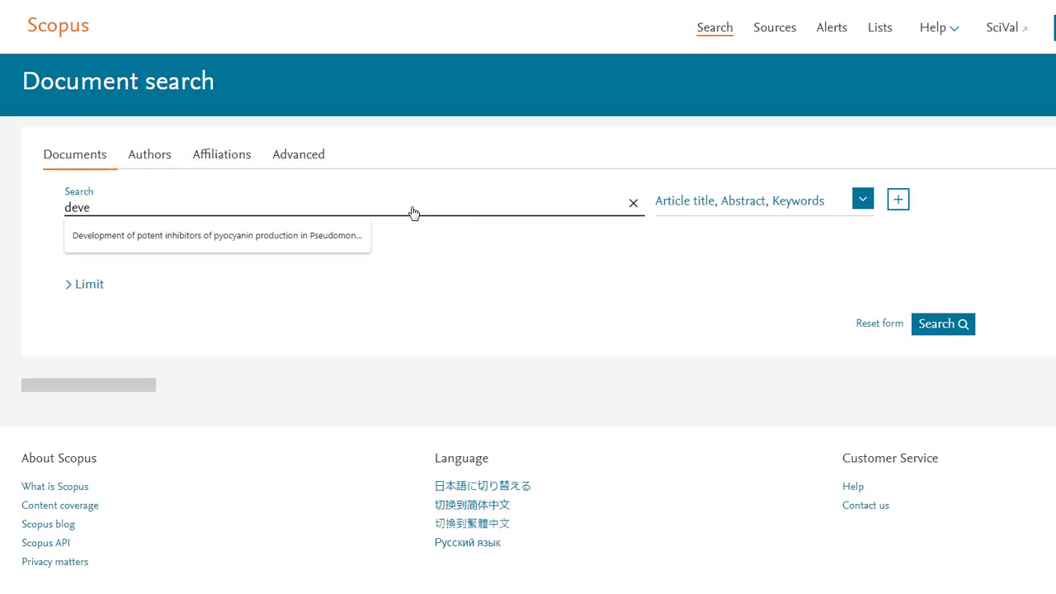
{"action": "left_click", "coordinate": [310, 237]}
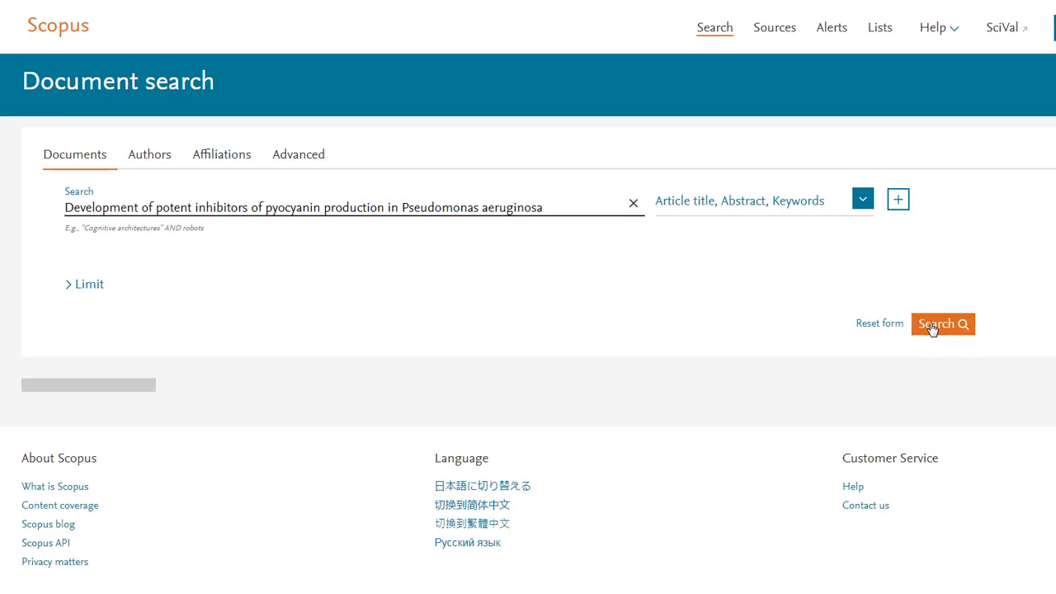
{"action": "left_click", "coordinate": [862, 200]}
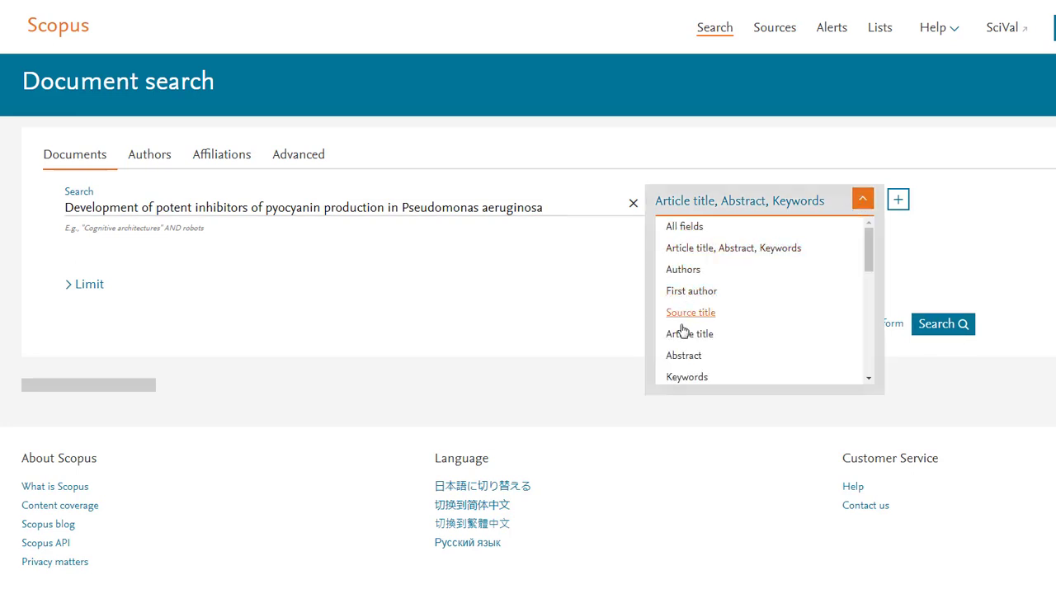
{"action": "left_click", "coordinate": [685, 333]}
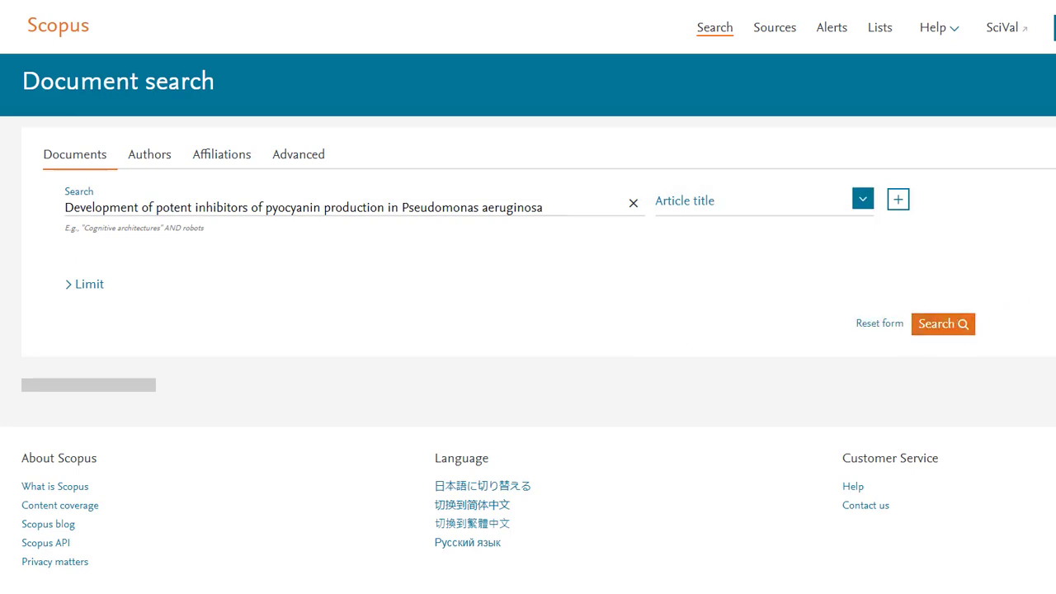
{"action": "left_click", "coordinate": [943, 323]}
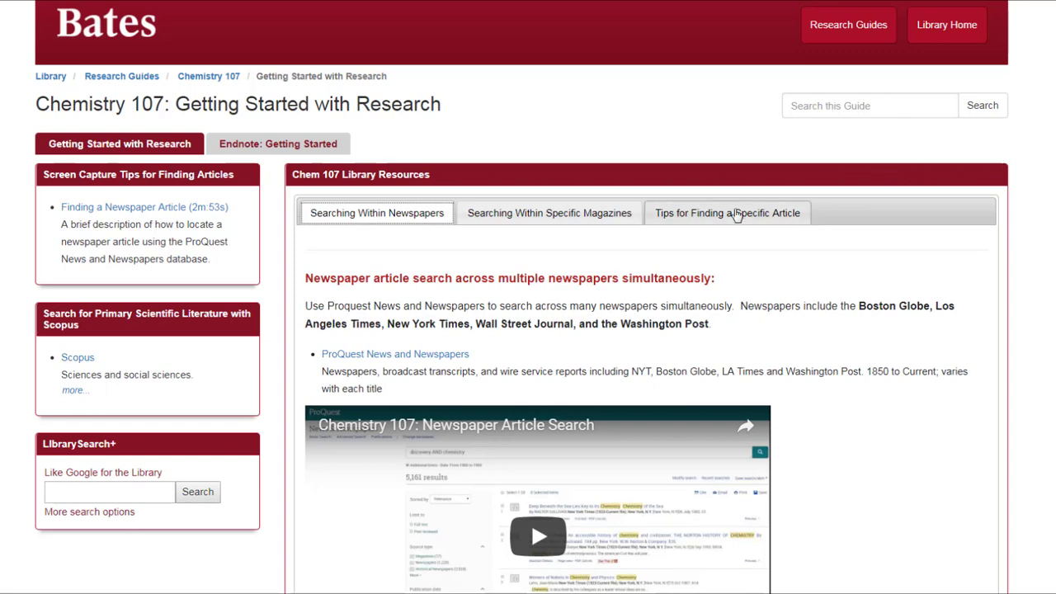
- Open Scopus from the guide's Tips for Finding a Specific Article and enter the first author's surname and initial as an Authors search
{"action": "left_click", "coordinate": [708, 218]}
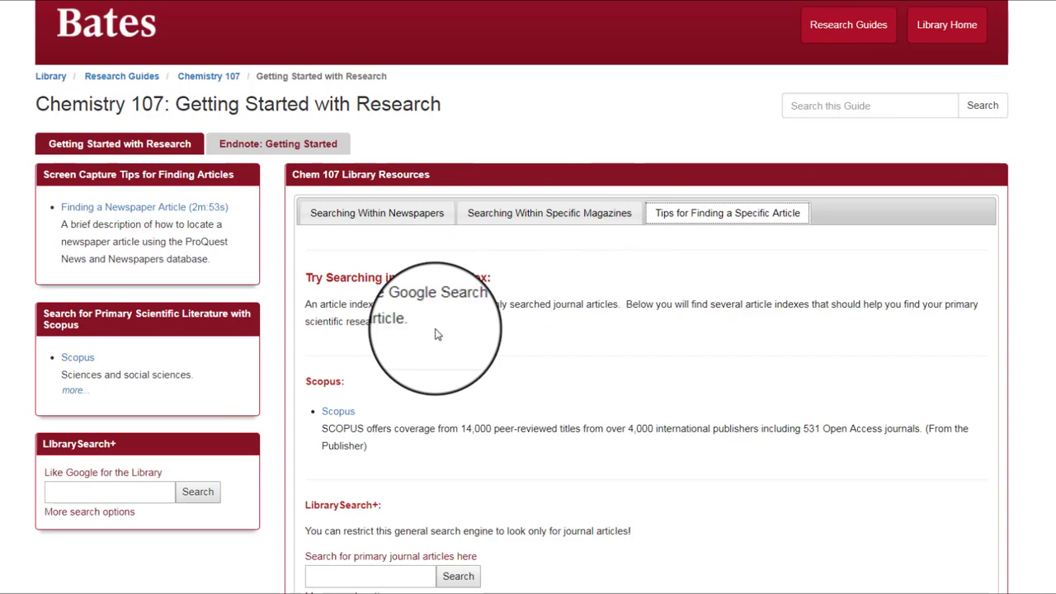
{"action": "left_click", "coordinate": [339, 412]}
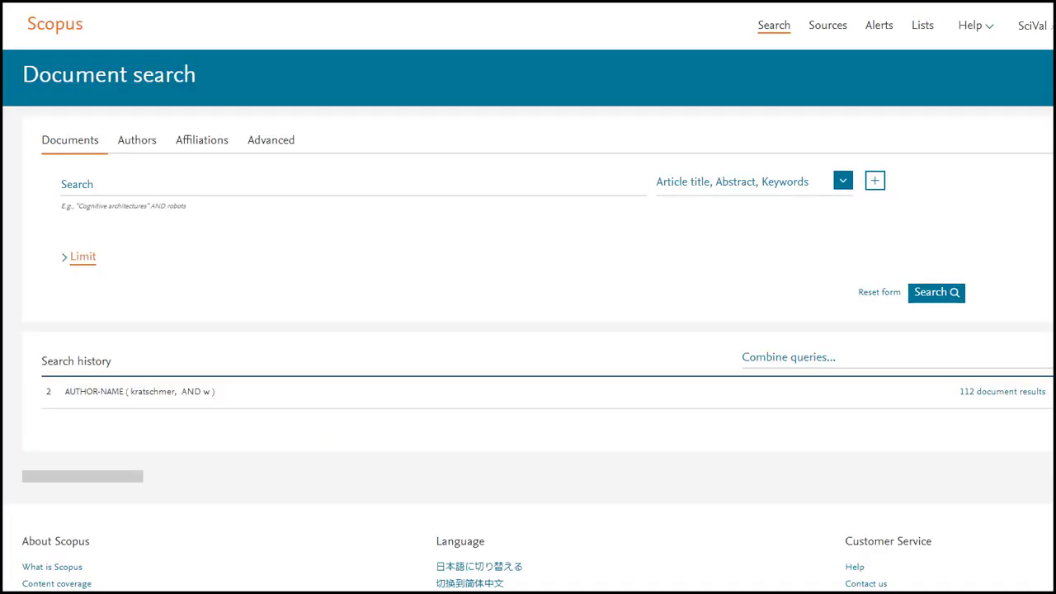
{"action": "left_click", "coordinate": [842, 183]}
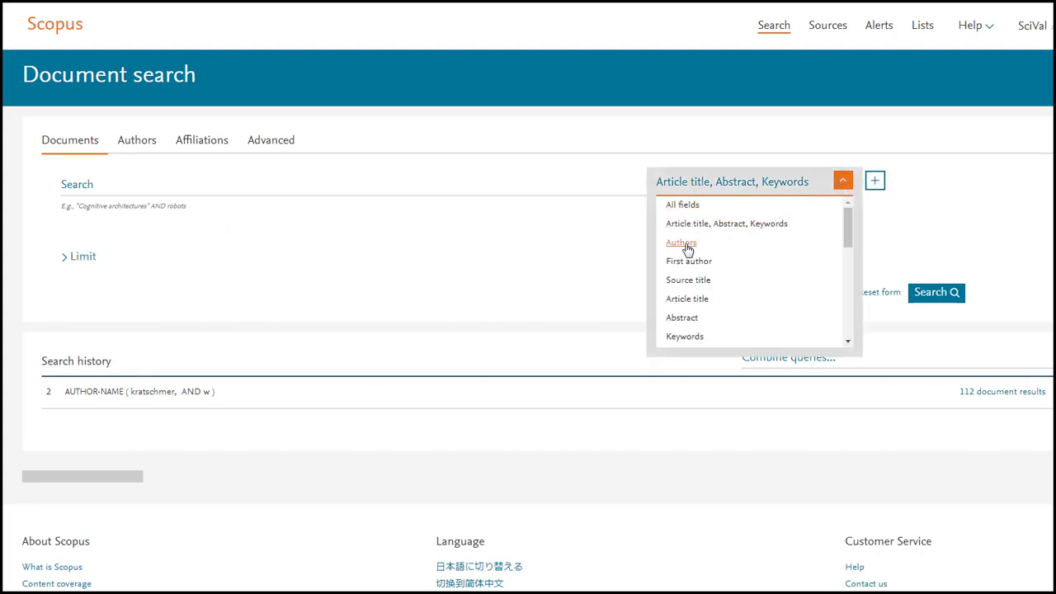
{"action": "left_click", "coordinate": [688, 244]}
{"action": "left_click", "coordinate": [182, 184]}
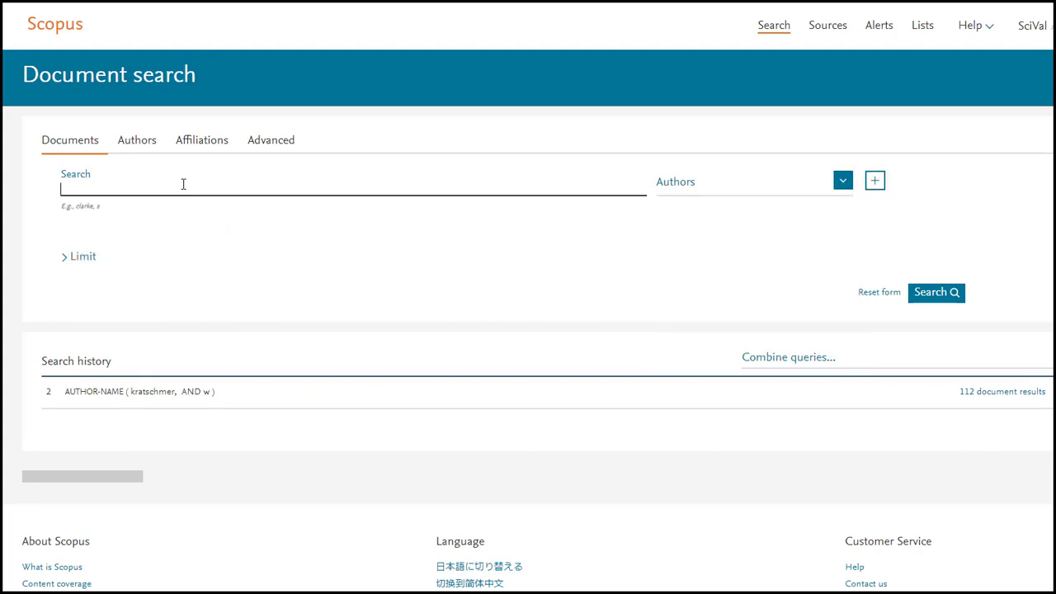
{"action": "type", "text": "huff"}
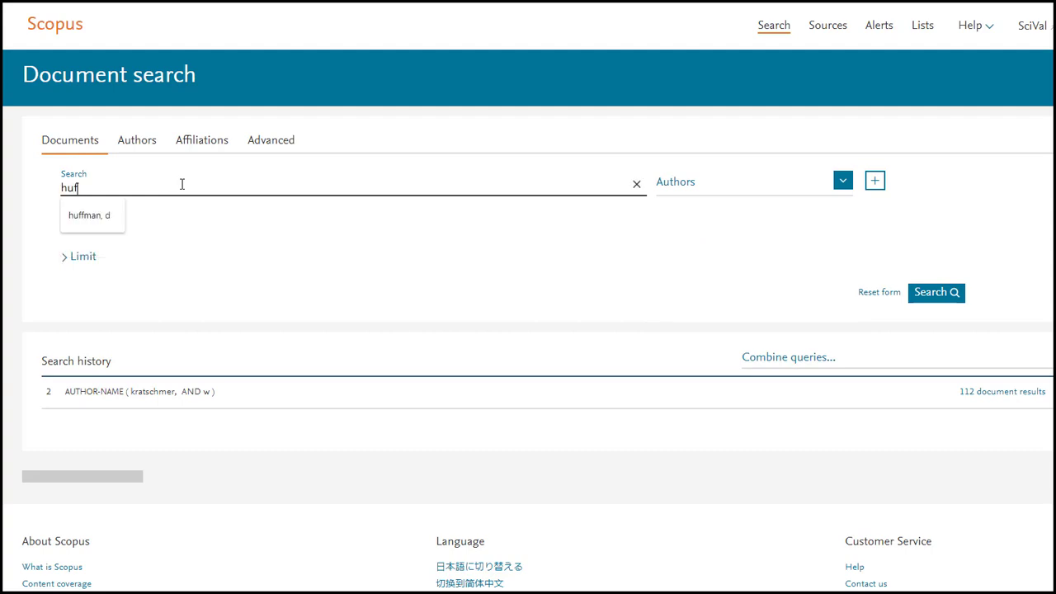
{"action": "left_click", "coordinate": [90, 217]}
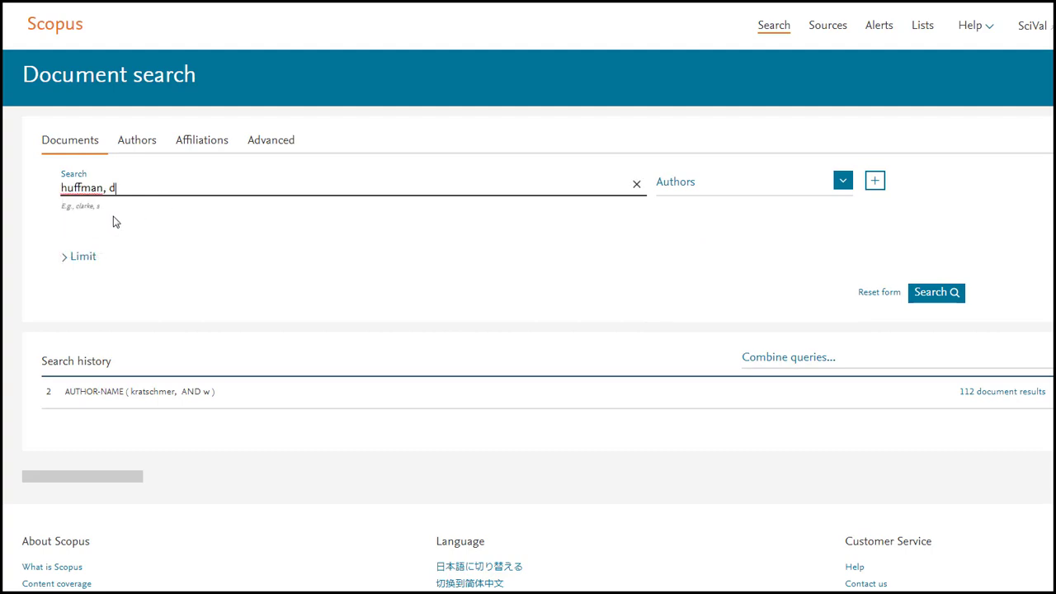
- Add a second Authors search term combined with AND and enter the co-author's surname and initial
{"action": "left_click", "coordinate": [875, 180]}
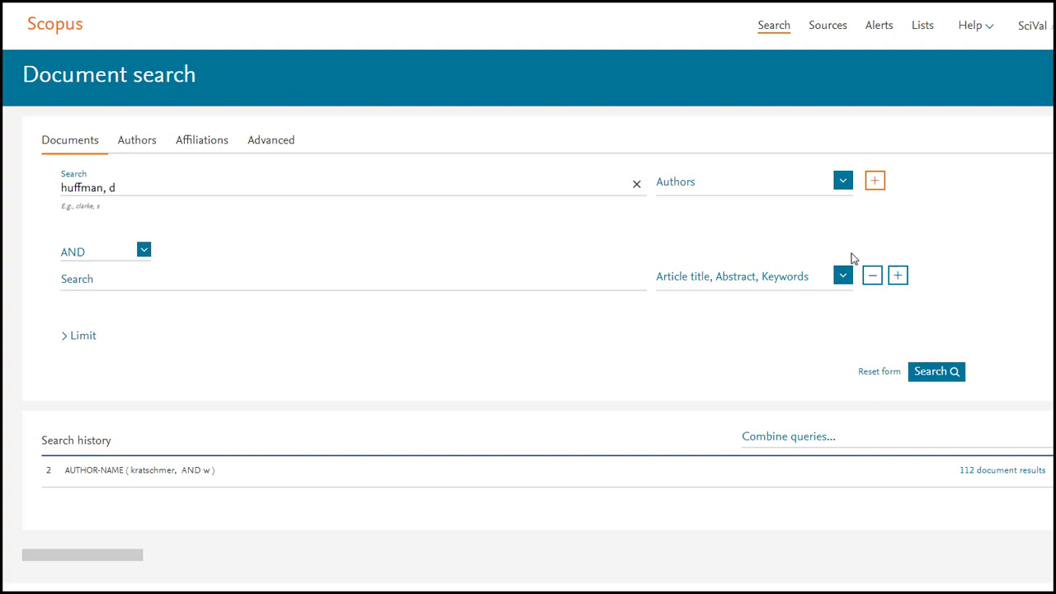
{"action": "left_click", "coordinate": [848, 282]}
{"action": "left_click", "coordinate": [688, 338]}
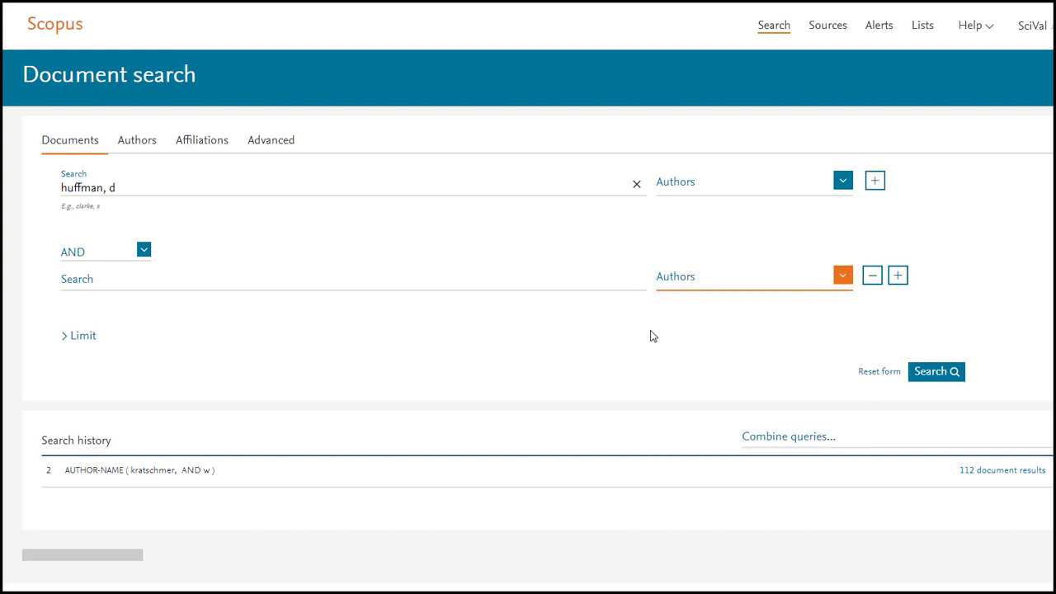
{"action": "left_click", "coordinate": [446, 283]}
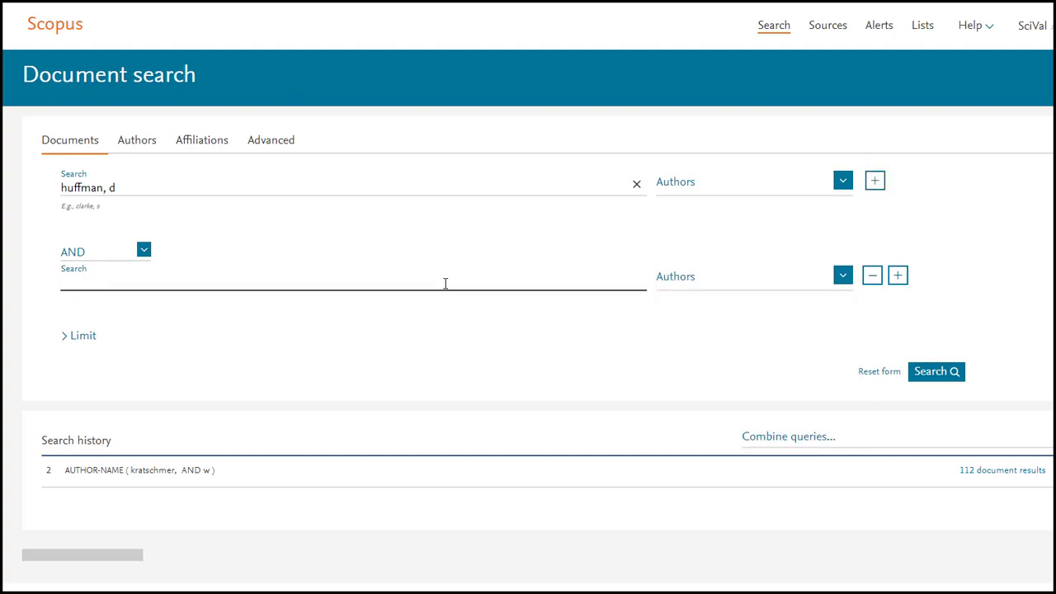
{"action": "type", "text": "kratschmer,w"}
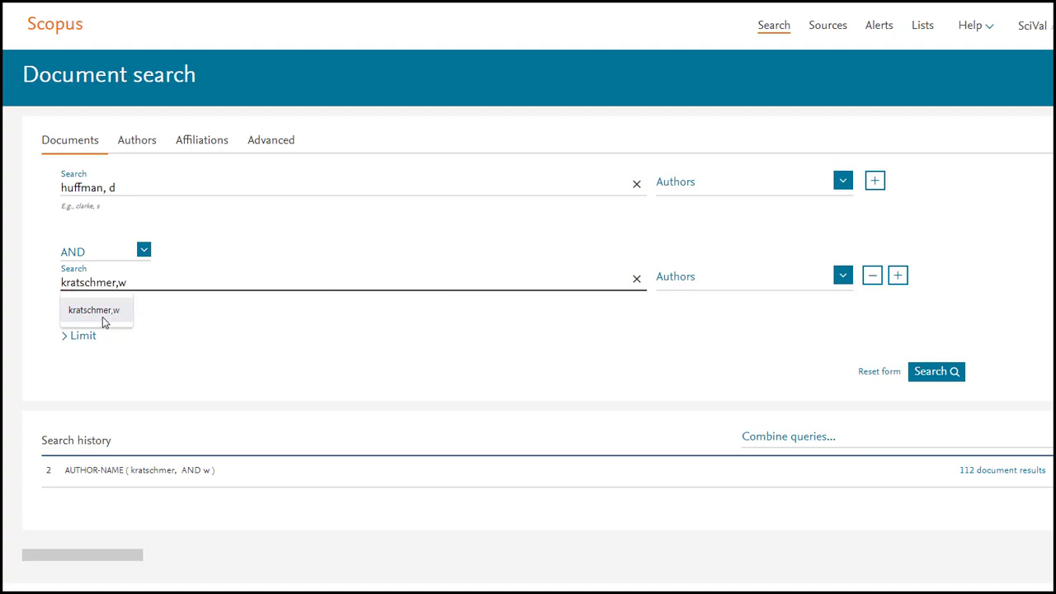
{"action": "left_click", "coordinate": [101, 320]}
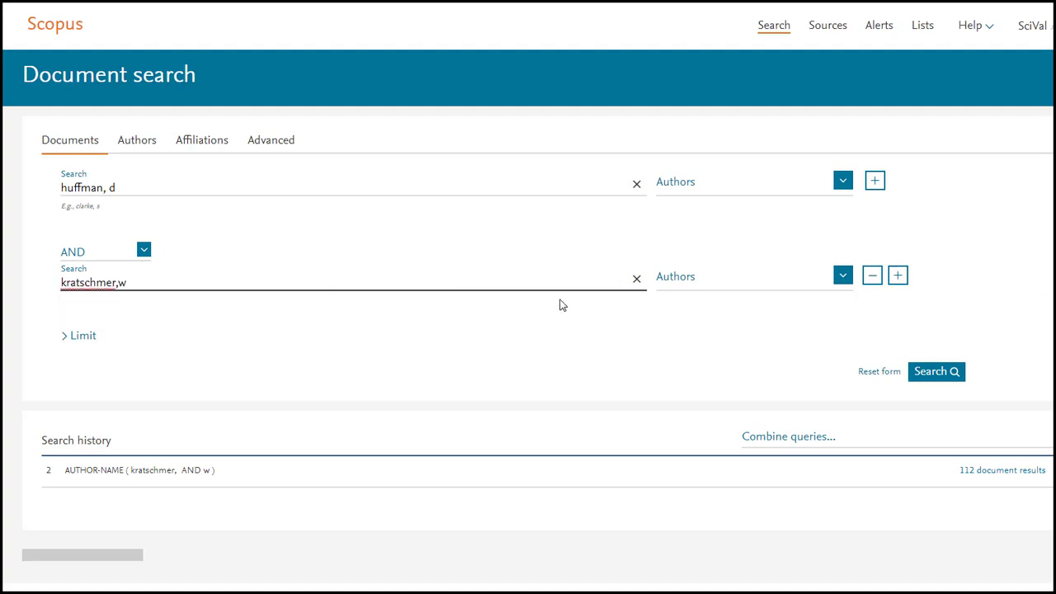
- Limit the author search to documents published from 1990 to 1993 and run it
{"action": "left_click", "coordinate": [91, 341]}
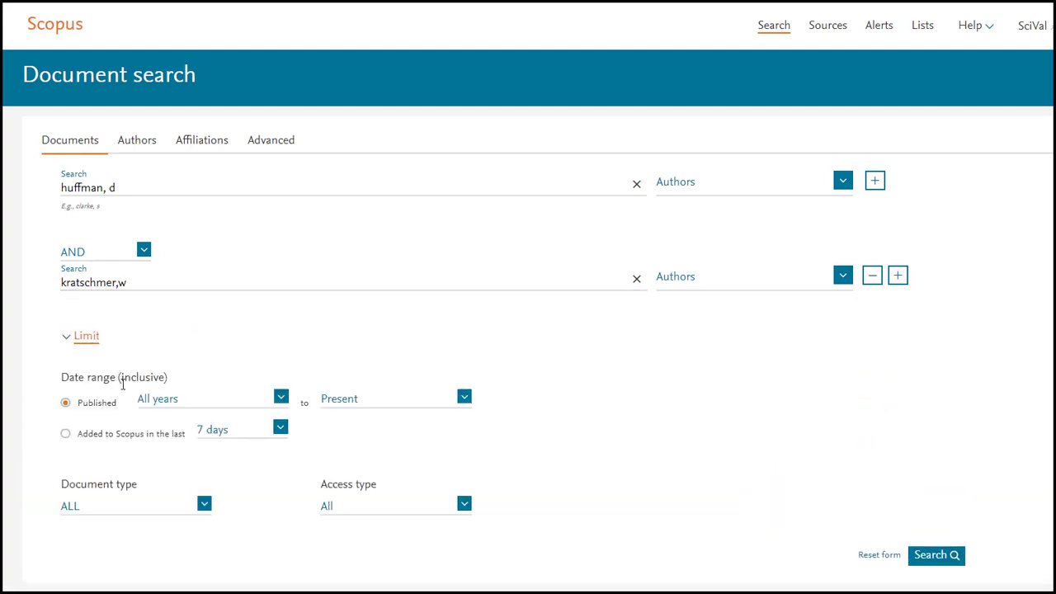
{"action": "left_click", "coordinate": [282, 399]}
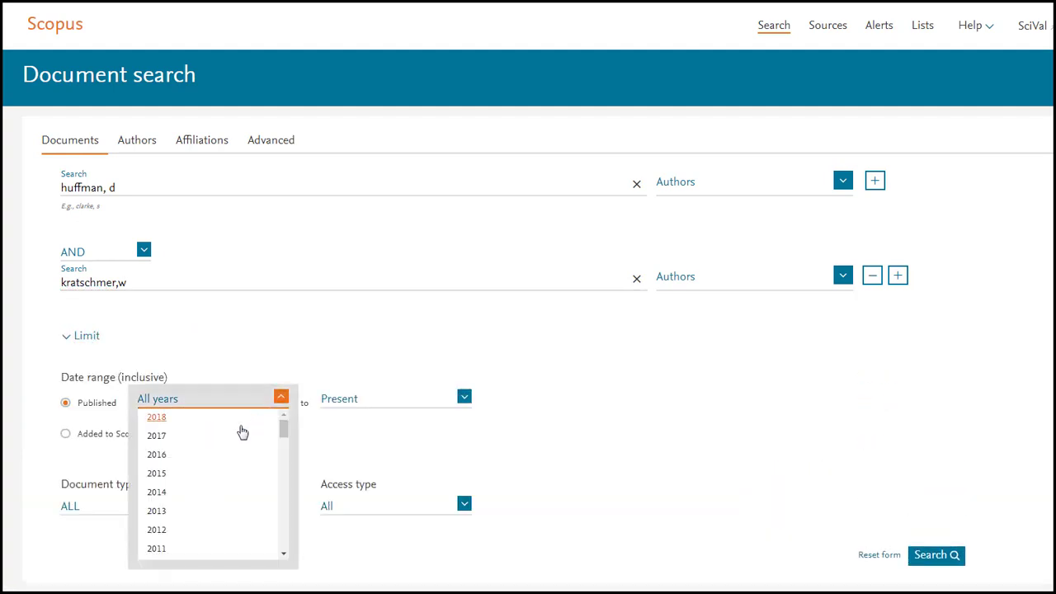
{"action": "scroll", "coordinate": [240, 435], "scroll_direction": "down", "scroll_amount": 4}
{"action": "scroll", "coordinate": [240, 435], "scroll_direction": "down", "scroll_amount": 3}
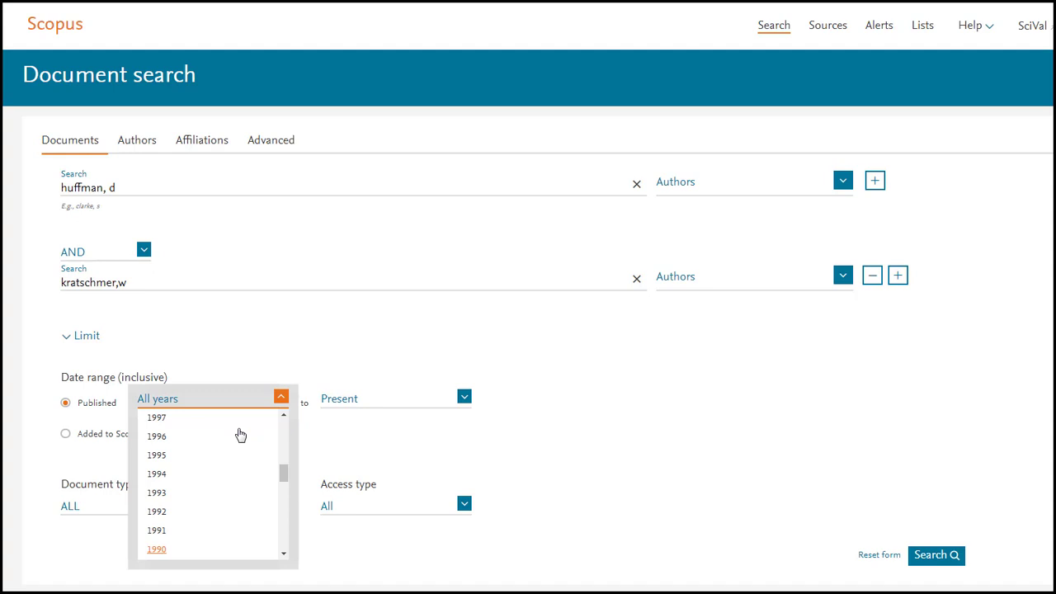
{"action": "left_click", "coordinate": [169, 547]}
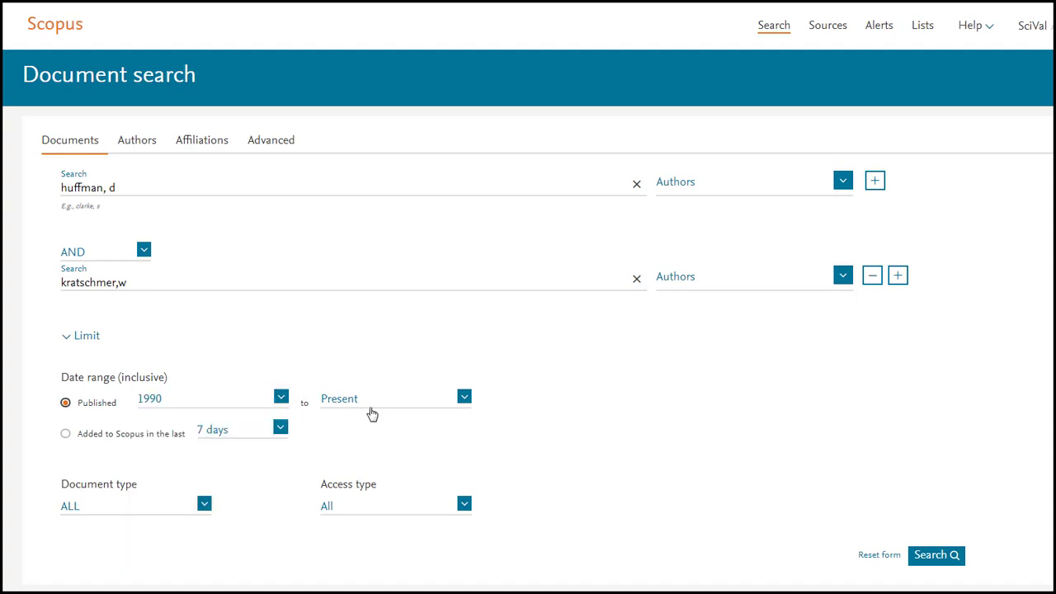
{"action": "left_click", "coordinate": [377, 402]}
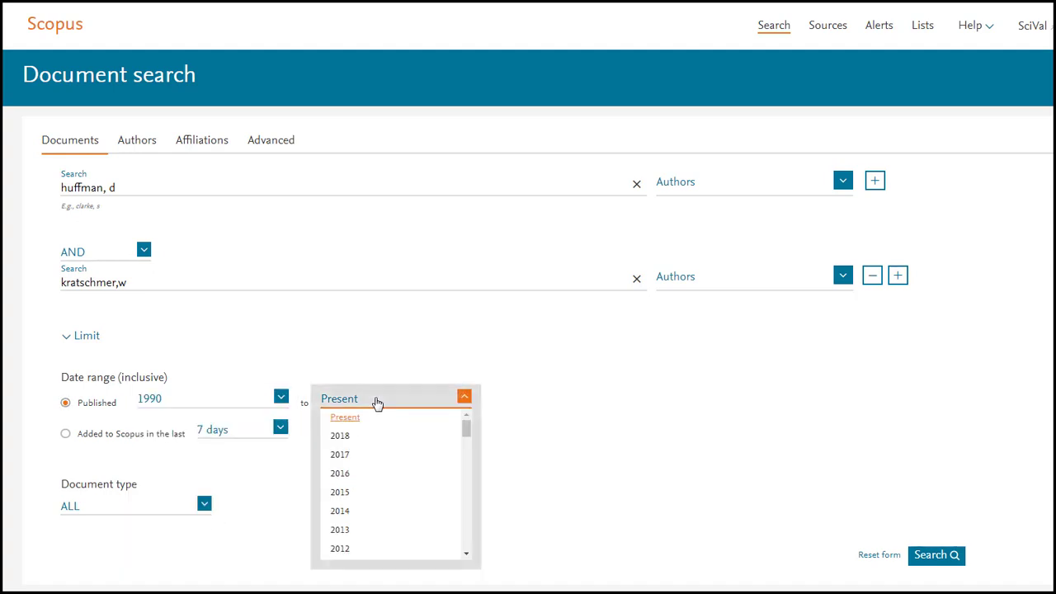
{"action": "type", "text": "1993"}
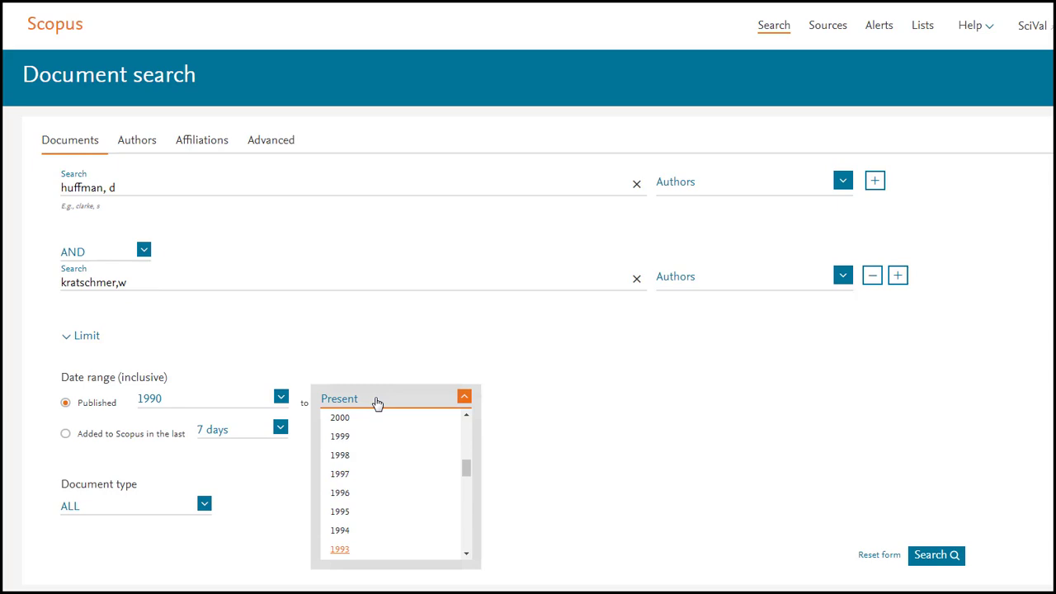
{"action": "key", "text": "Return"}
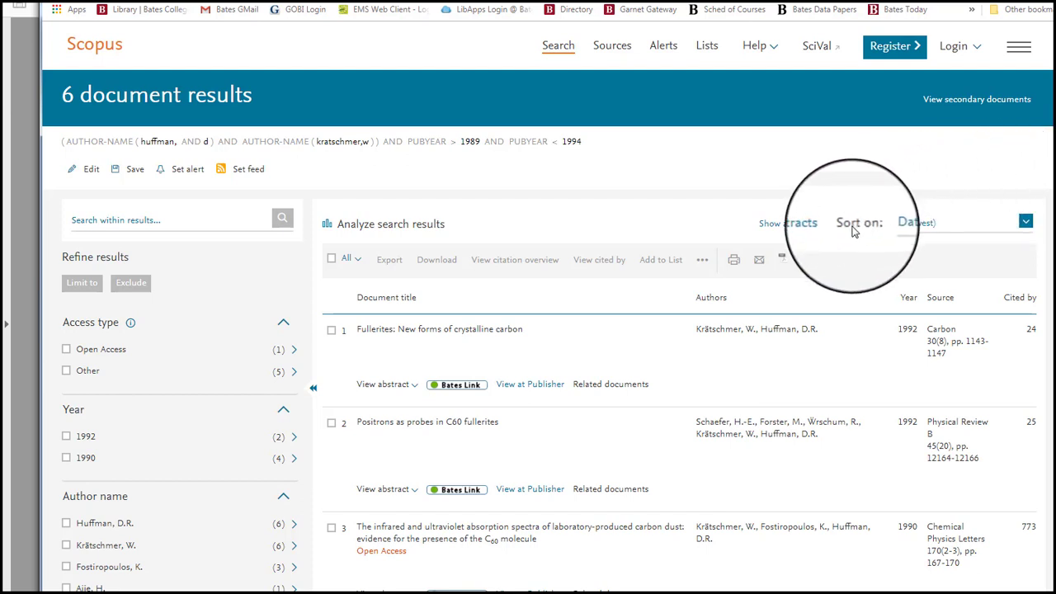
- Sort the results by Date (oldest) and show the abstract of "Solid C60: a new form of carbon"
{"action": "left_click", "coordinate": [1026, 221]}
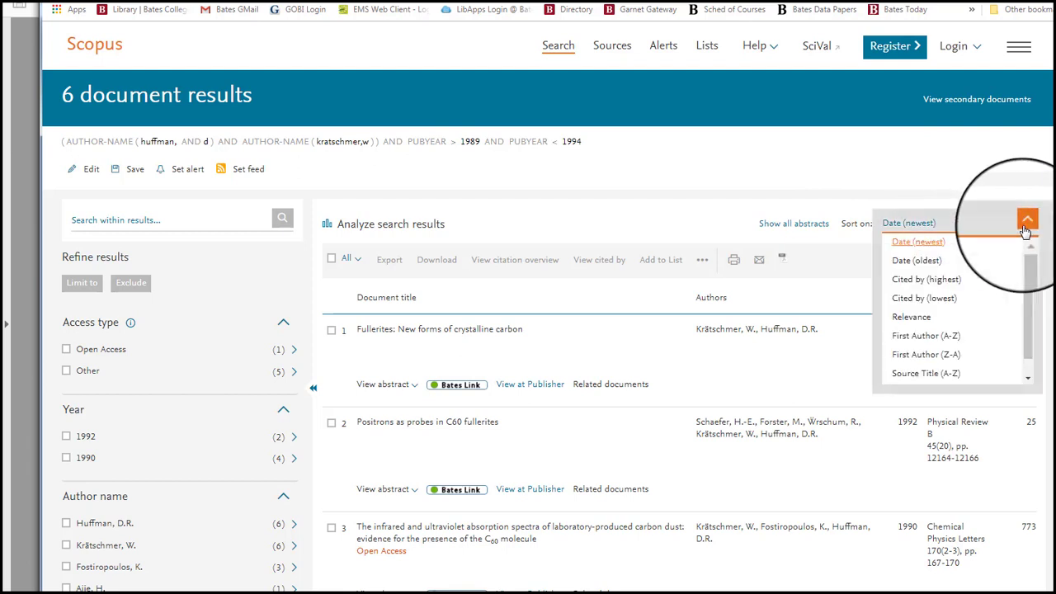
{"action": "left_click", "coordinate": [924, 263]}
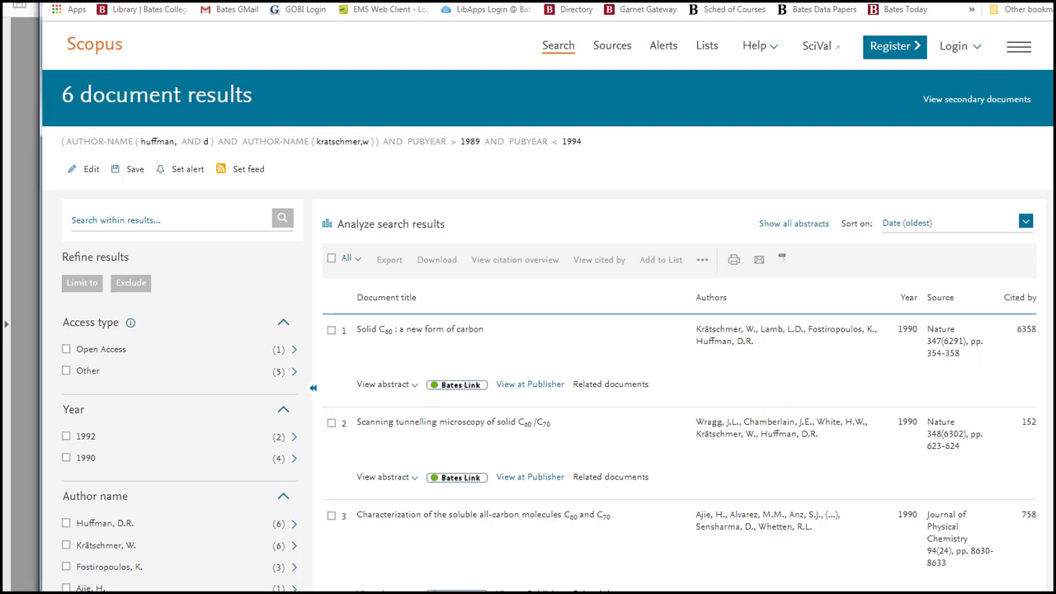
{"action": "left_click", "coordinate": [383, 383]}
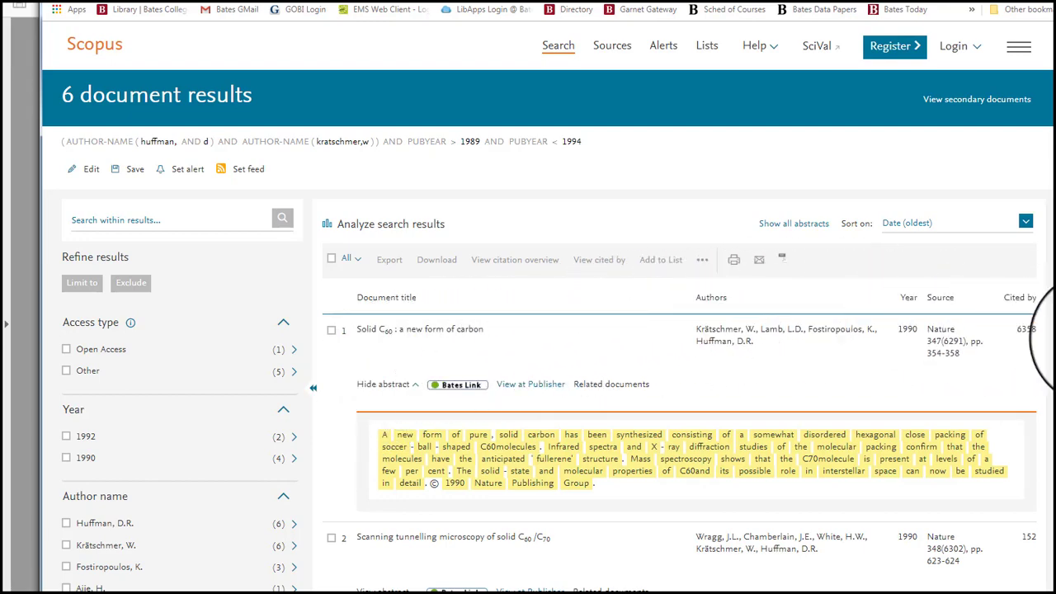